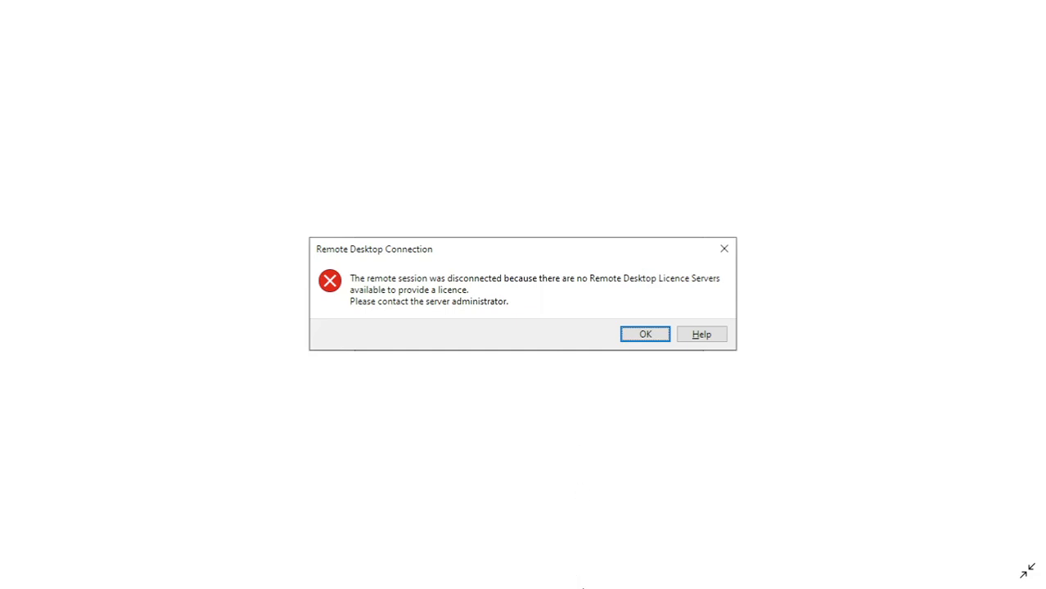
Step: Paste the RDS grace-period title and no-licence-server error notes into Notepad, highlighting the error line
{"action": "left_click", "coordinate": [694, 574]}
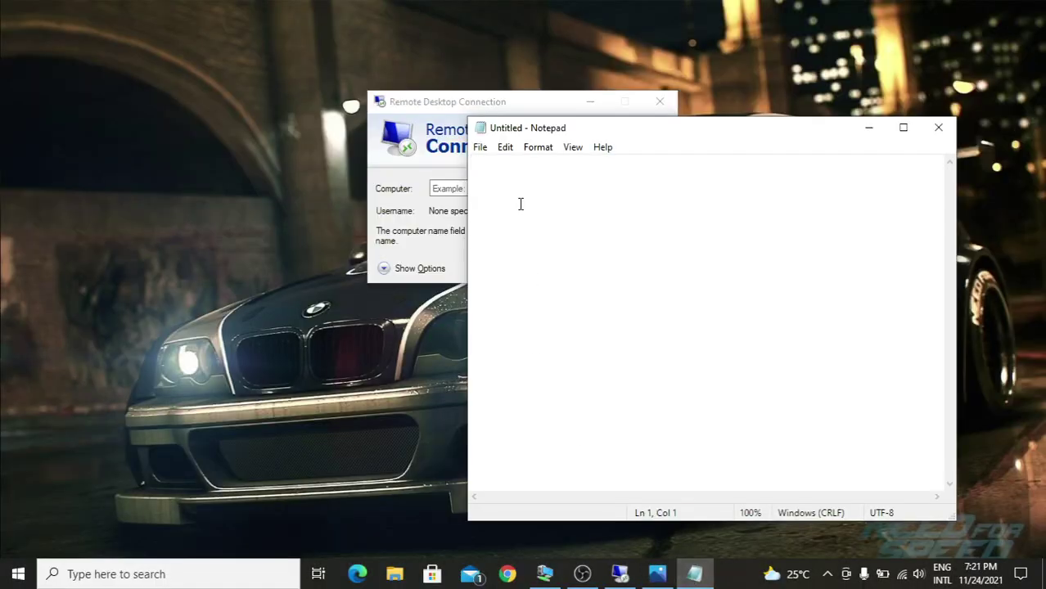
{"action": "type", "text": "How to reset 120 days RDS Grace Period in windows server [ERROR :          No Remote Desktop Lisence Servers avaialable to provide a license"}
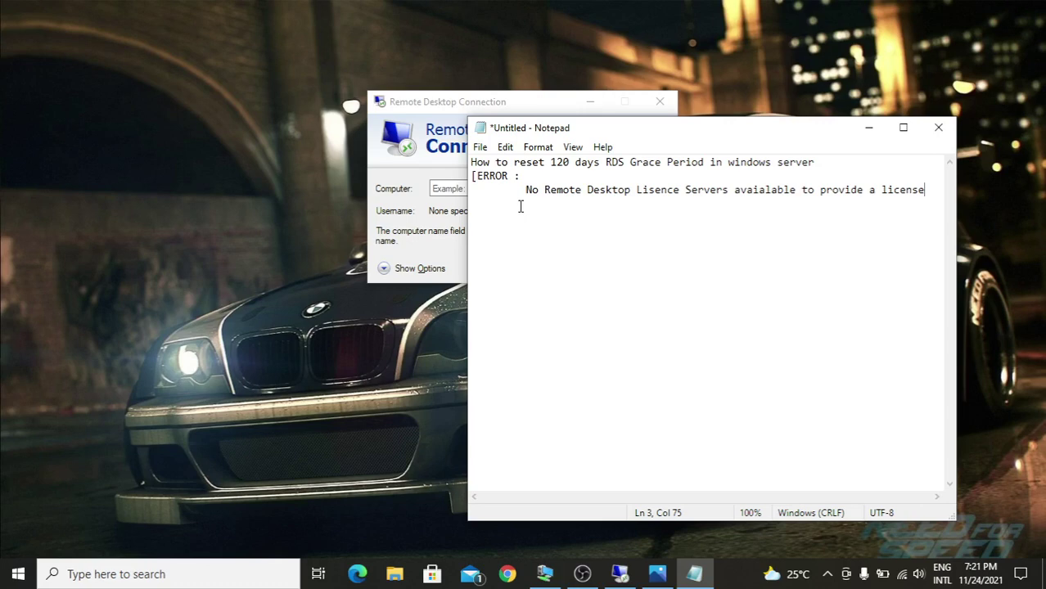
{"action": "mouse_move", "coordinate": [525, 190]}
{"action": "left_mouse_down"}
{"action": "mouse_move", "coordinate": [873, 192]}
{"action": "mouse_move", "coordinate": [700, 198]}
{"action": "mouse_move", "coordinate": [561, 199]}
{"action": "mouse_move", "coordinate": [914, 189]}
{"action": "left_mouse_up"}
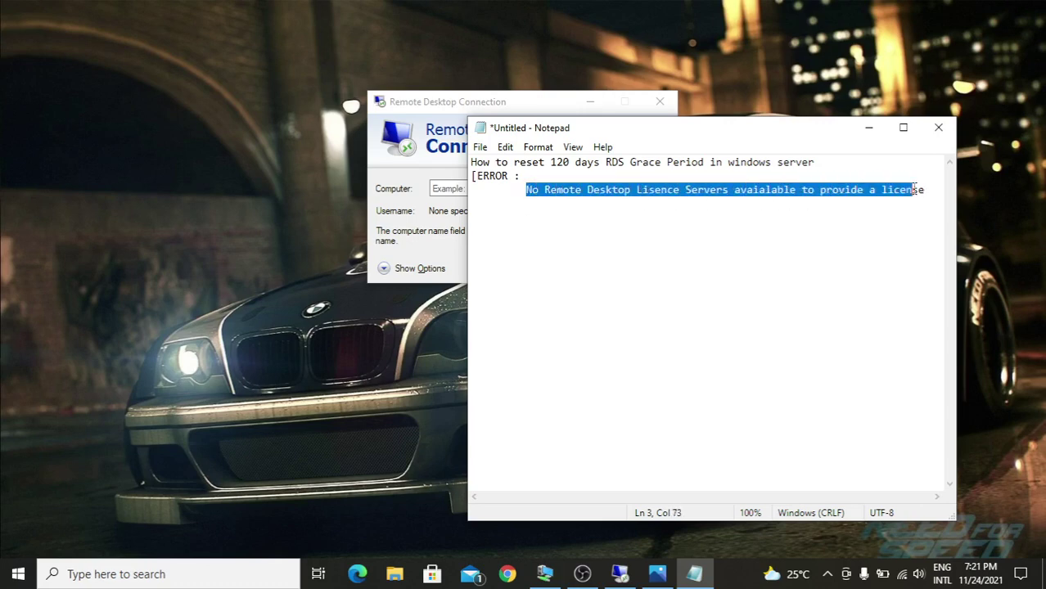
{"action": "left_click", "coordinate": [604, 196]}
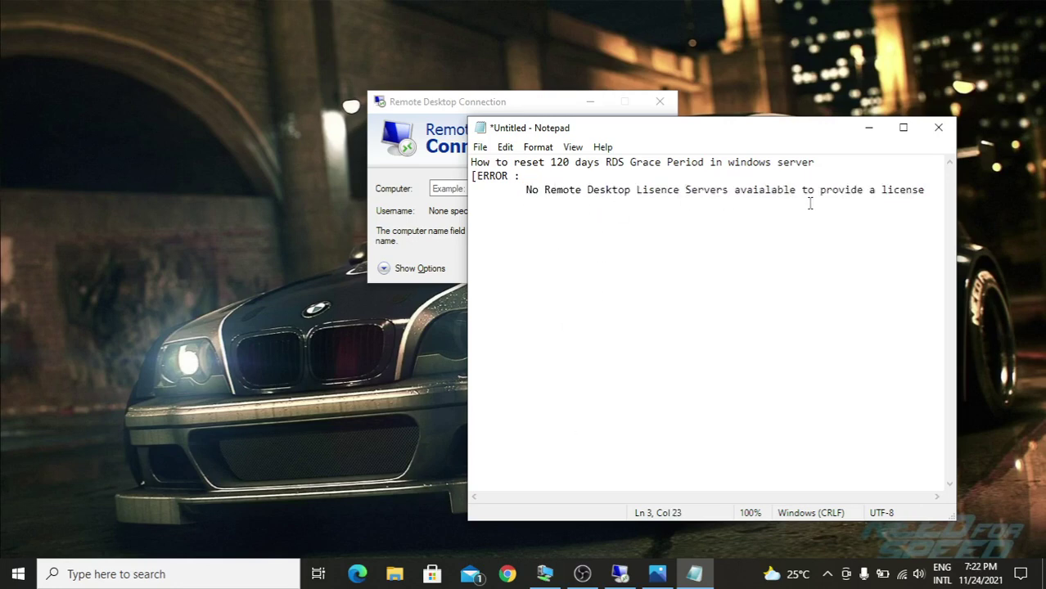
Step: Launch regedit from the Run box on the remote server session
{"action": "left_click", "coordinate": [545, 573]}
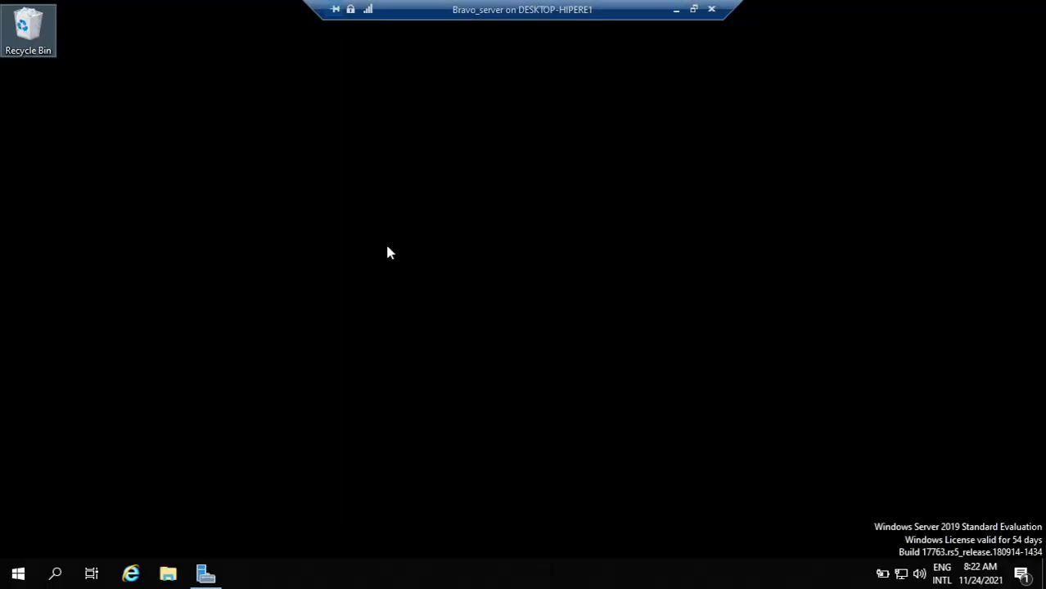
{"action": "key", "text": "super+r"}
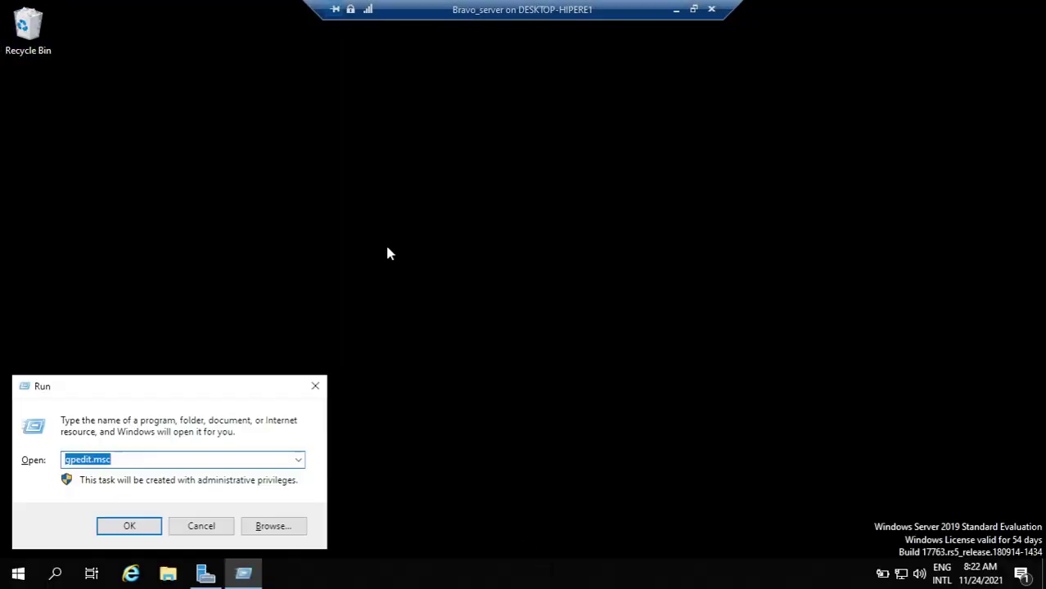
{"action": "type", "text": "reg"}
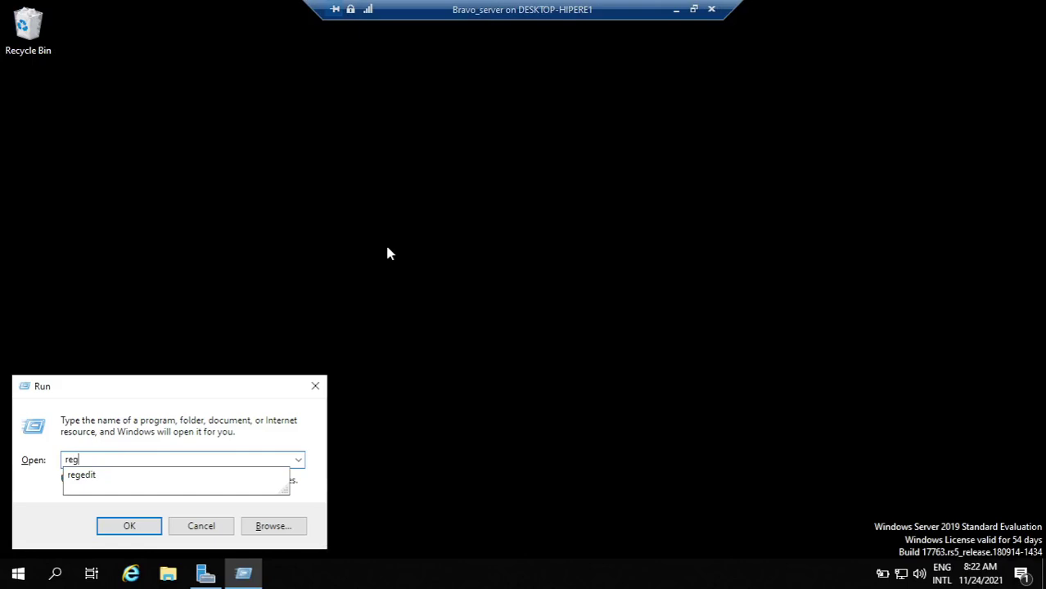
{"action": "type", "text": "edit"}
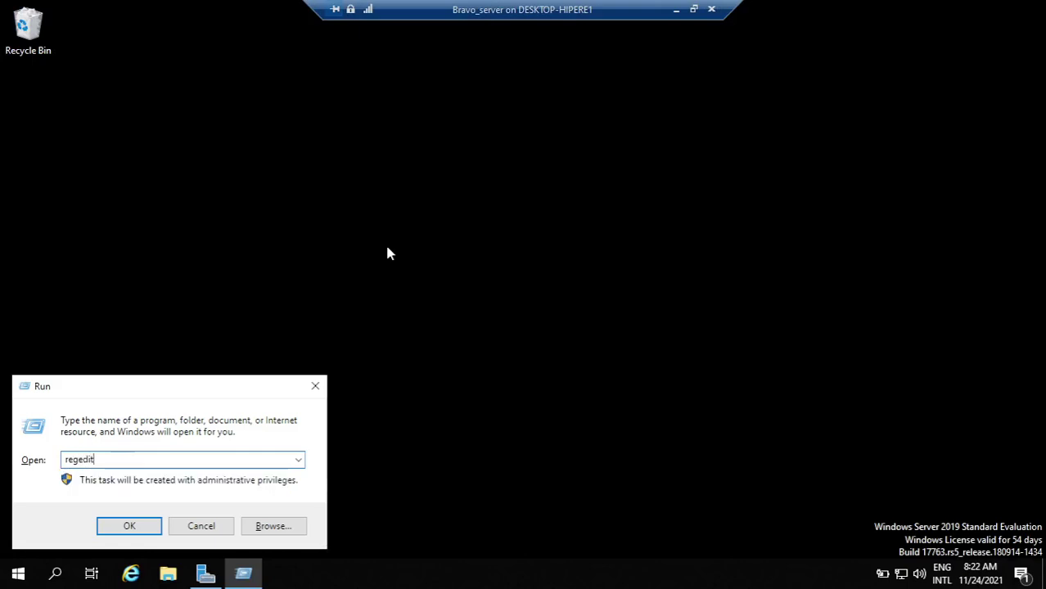
{"action": "key", "text": "Return"}
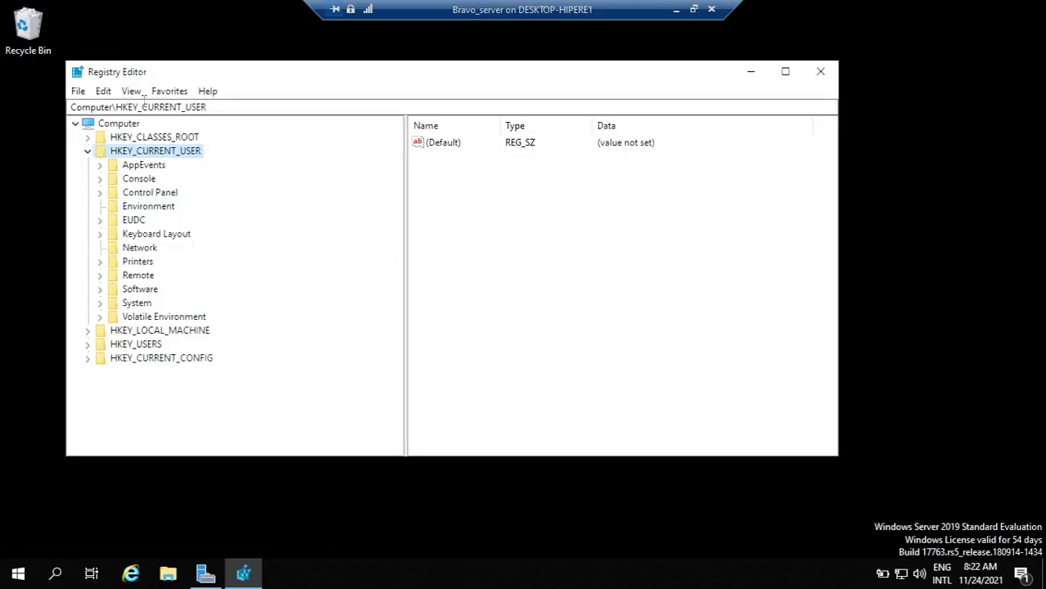
Step: Expand HKEY_LOCAL_MACHINE\SYSTEM\CurrentControlSet\Control in the registry tree
{"action": "left_click", "coordinate": [87, 152]}
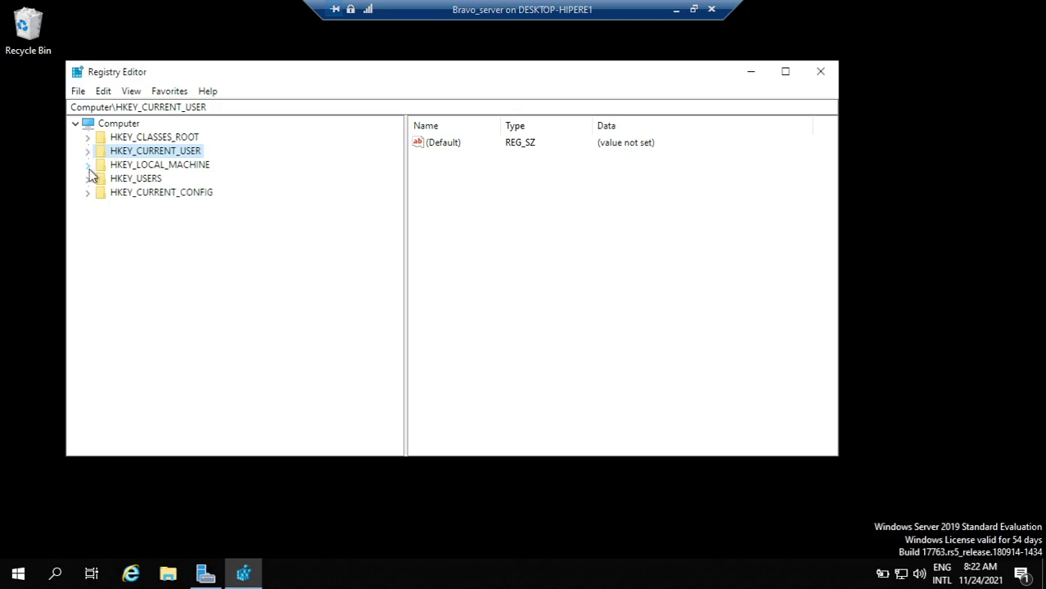
{"action": "left_click", "coordinate": [87, 165]}
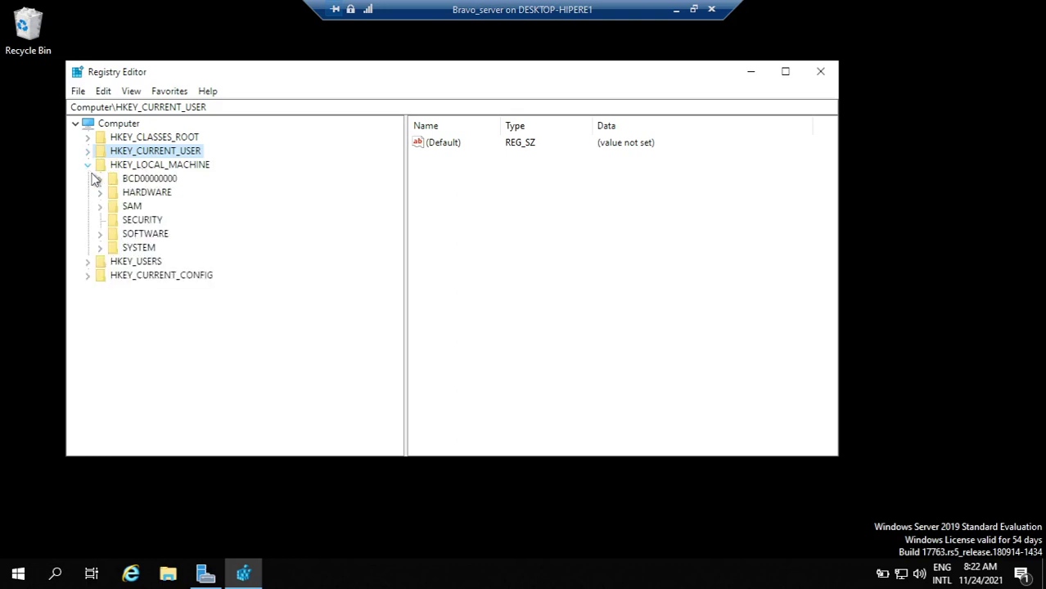
{"action": "left_click", "coordinate": [100, 247]}
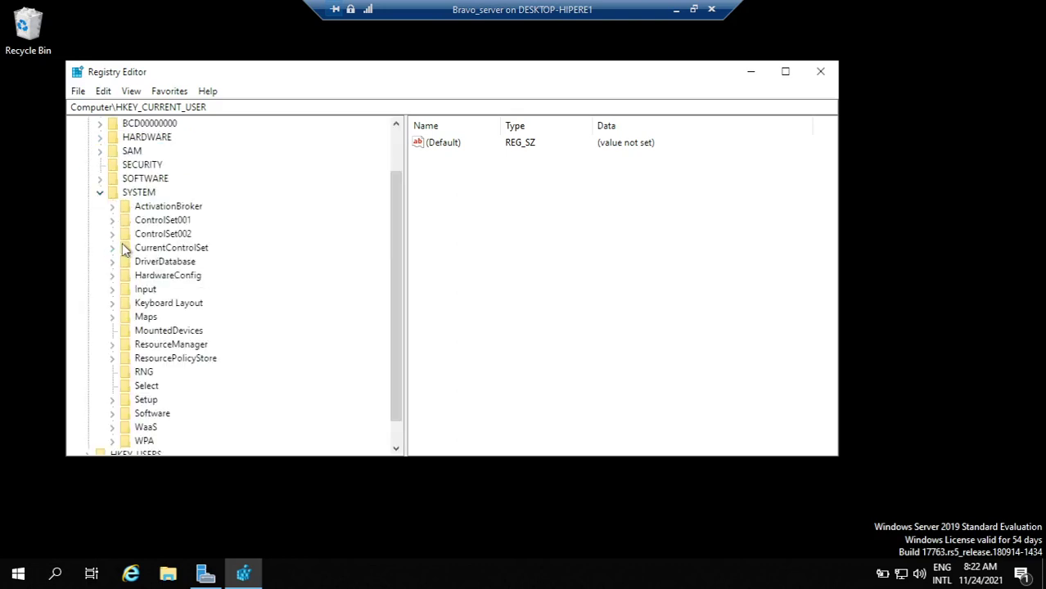
{"action": "left_click", "coordinate": [113, 251]}
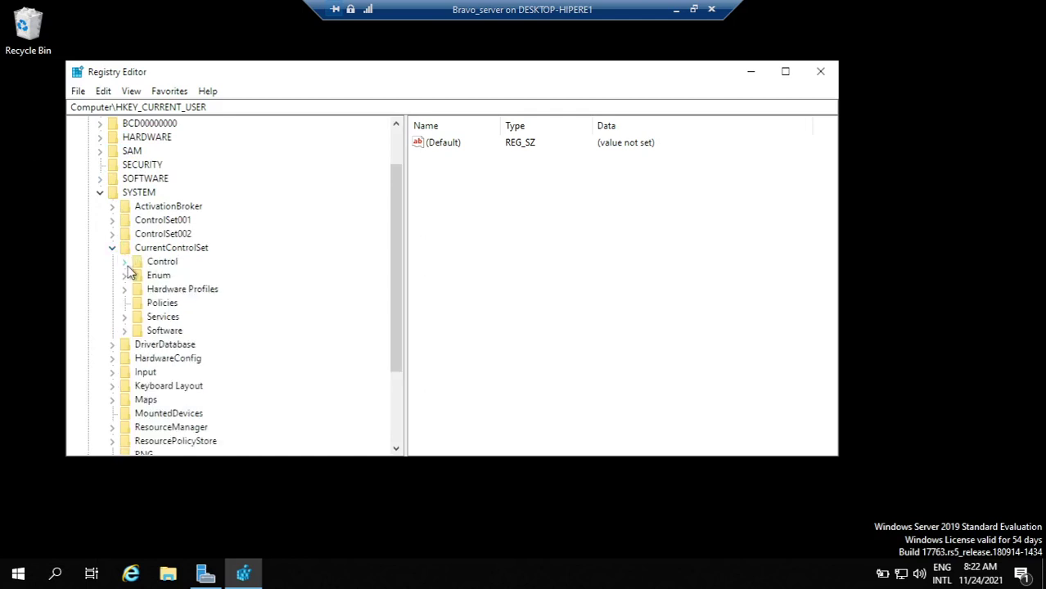
{"action": "left_click", "coordinate": [125, 263]}
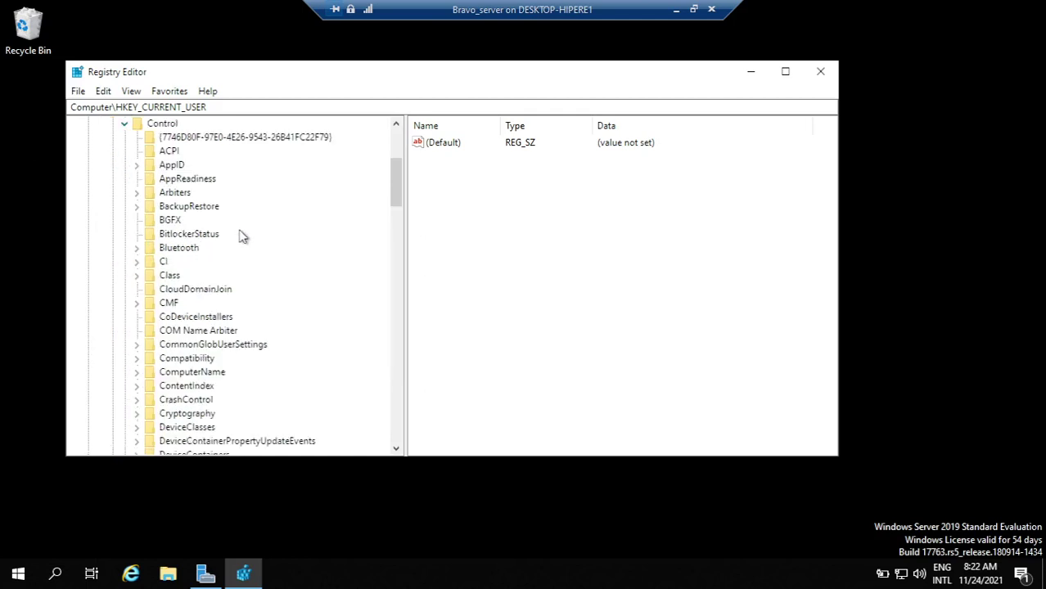
Step: Expand Terminal Server and its RCM key to reveal GracePeriod
{"action": "scroll", "coordinate": [240, 237], "scroll_direction": "down", "scroll_amount": 6}
{"action": "scroll", "coordinate": [241, 237], "scroll_direction": "down", "scroll_amount": 5}
{"action": "scroll", "coordinate": [240, 238], "scroll_direction": "down", "scroll_amount": 4}
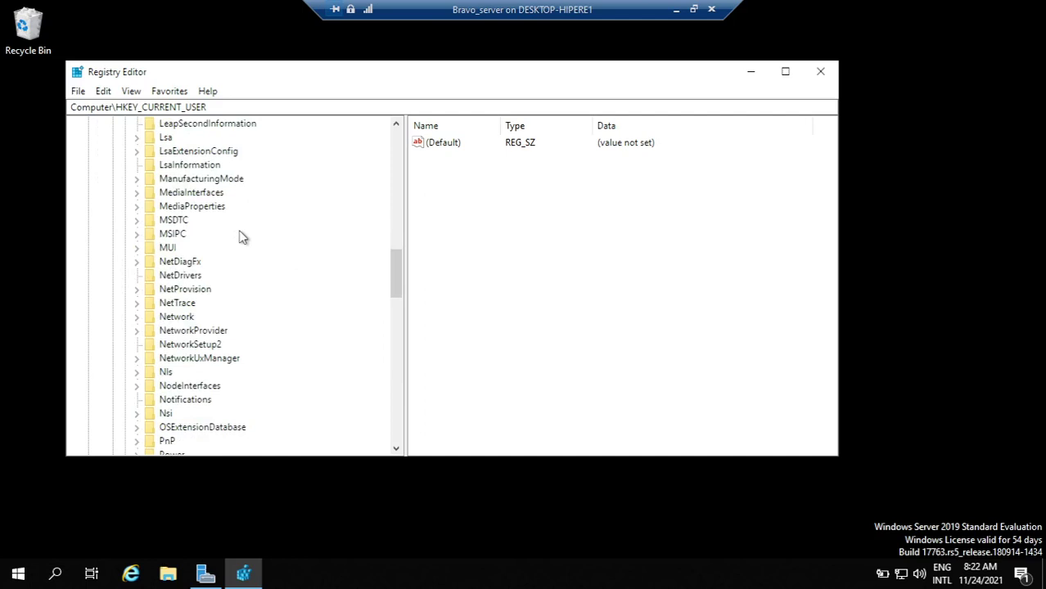
{"action": "scroll", "coordinate": [242, 237], "scroll_direction": "up", "scroll_amount": 2}
{"action": "scroll", "coordinate": [243, 236], "scroll_direction": "down", "scroll_amount": 7}
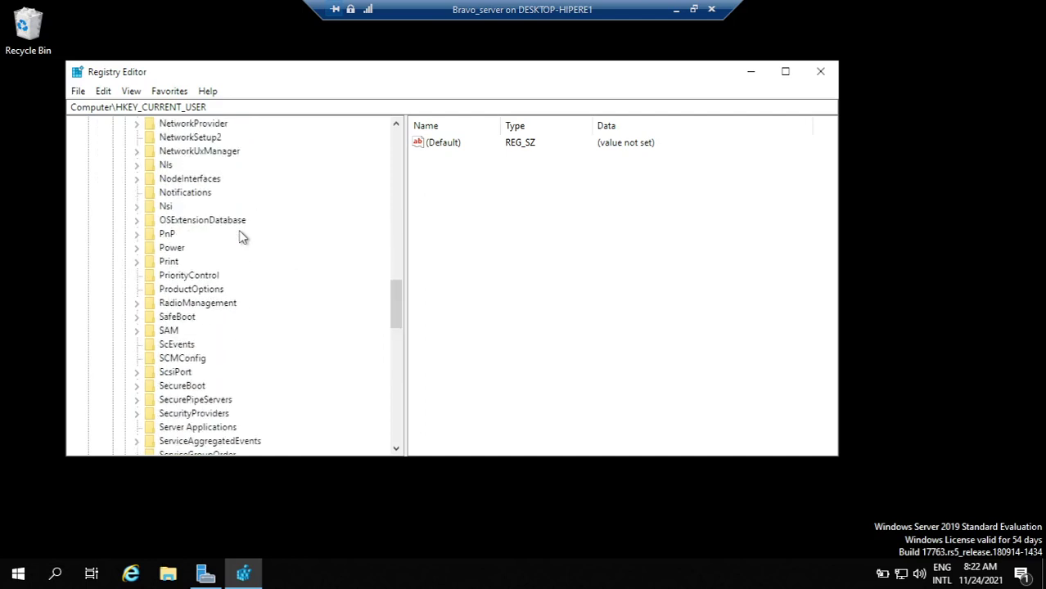
{"action": "scroll", "coordinate": [242, 236], "scroll_direction": "down", "scroll_amount": 3}
{"action": "scroll", "coordinate": [242, 236], "scroll_direction": "down", "scroll_amount": 3}
{"action": "scroll", "coordinate": [242, 236], "scroll_direction": "down", "scroll_amount": 2}
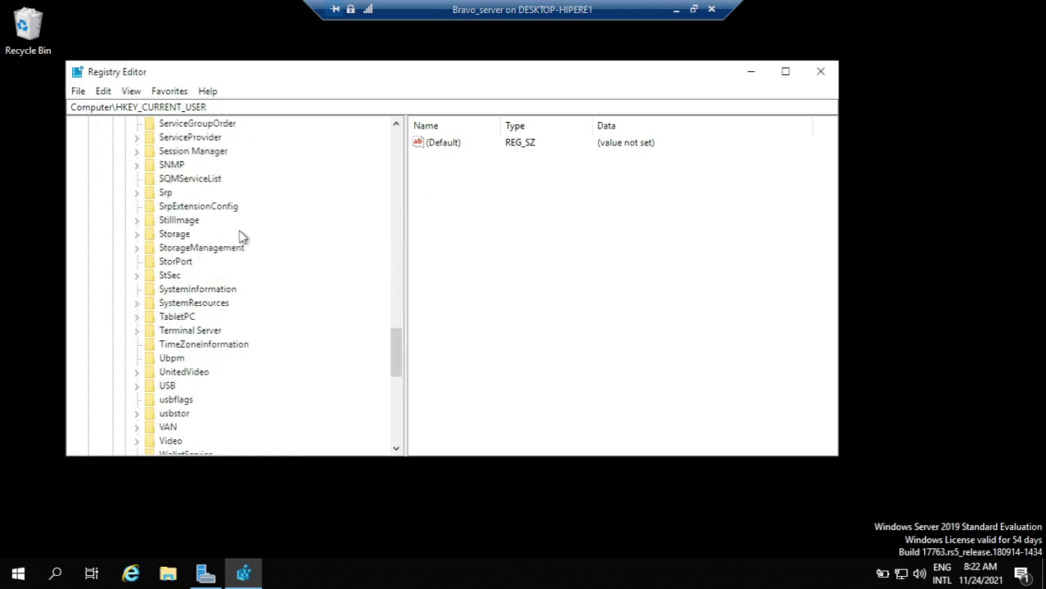
{"action": "left_click", "coordinate": [136, 331]}
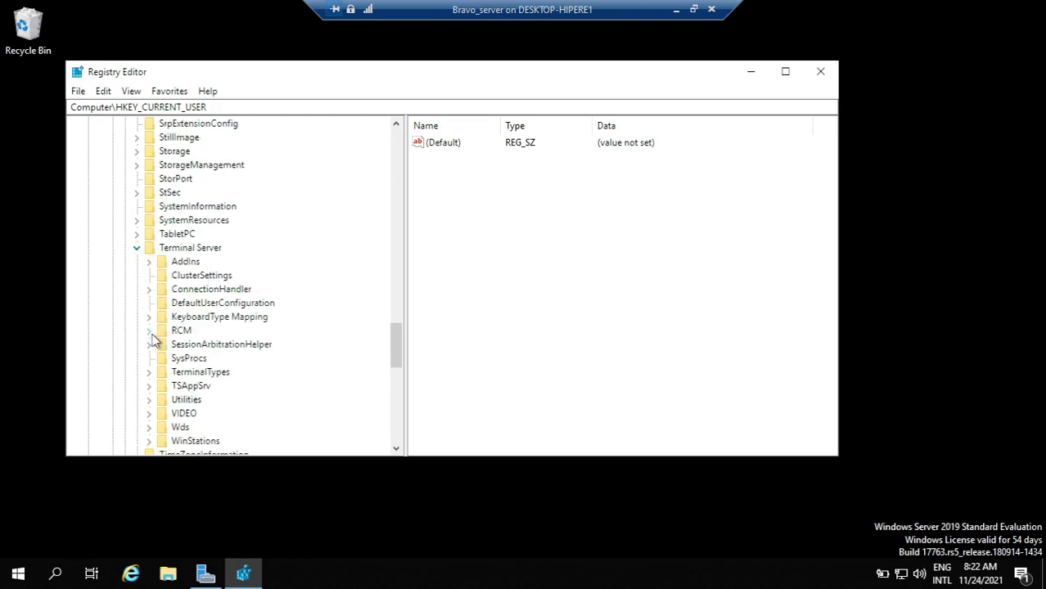
{"action": "left_click", "coordinate": [150, 331]}
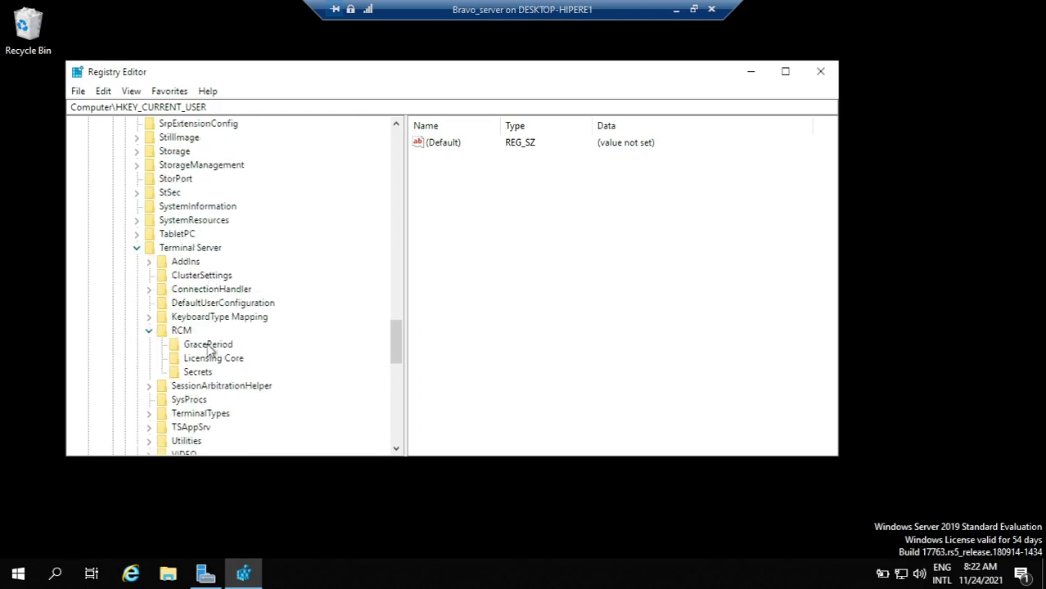
{"action": "left_click", "coordinate": [208, 347]}
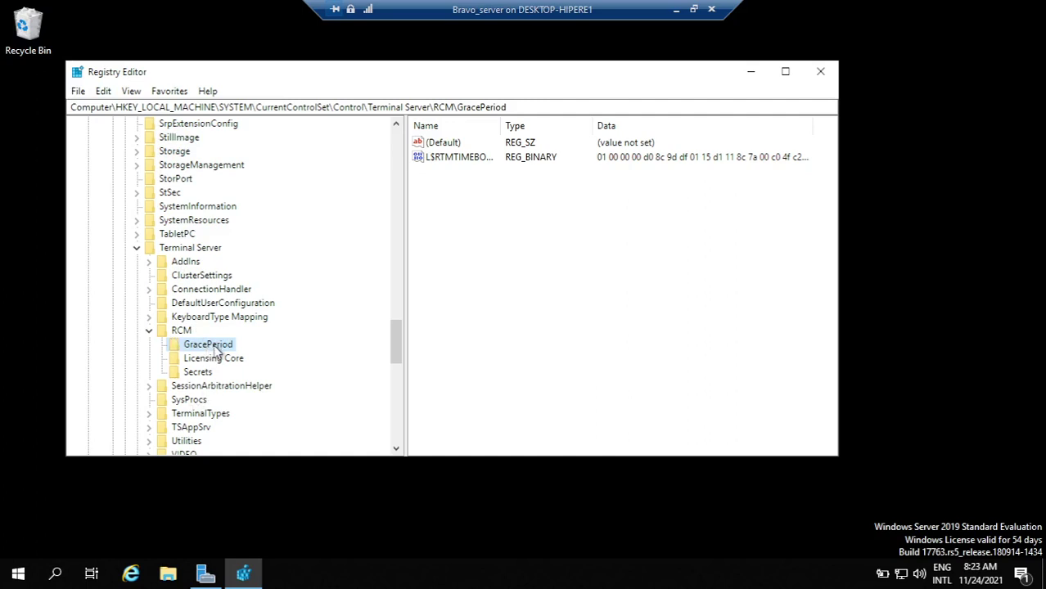
{"action": "right_click", "coordinate": [216, 350]}
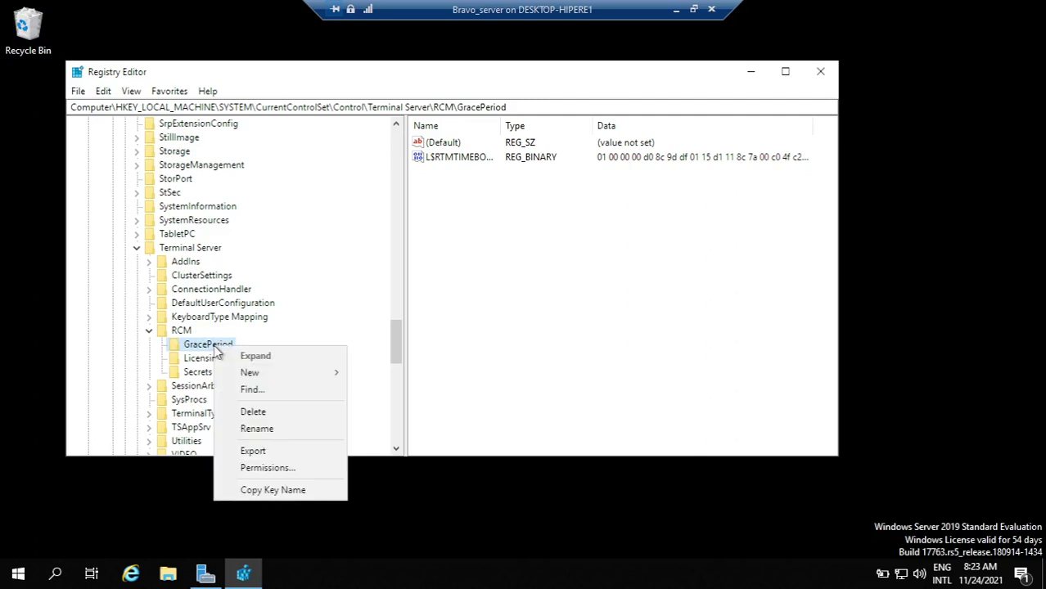
{"action": "left_click", "coordinate": [267, 429]}
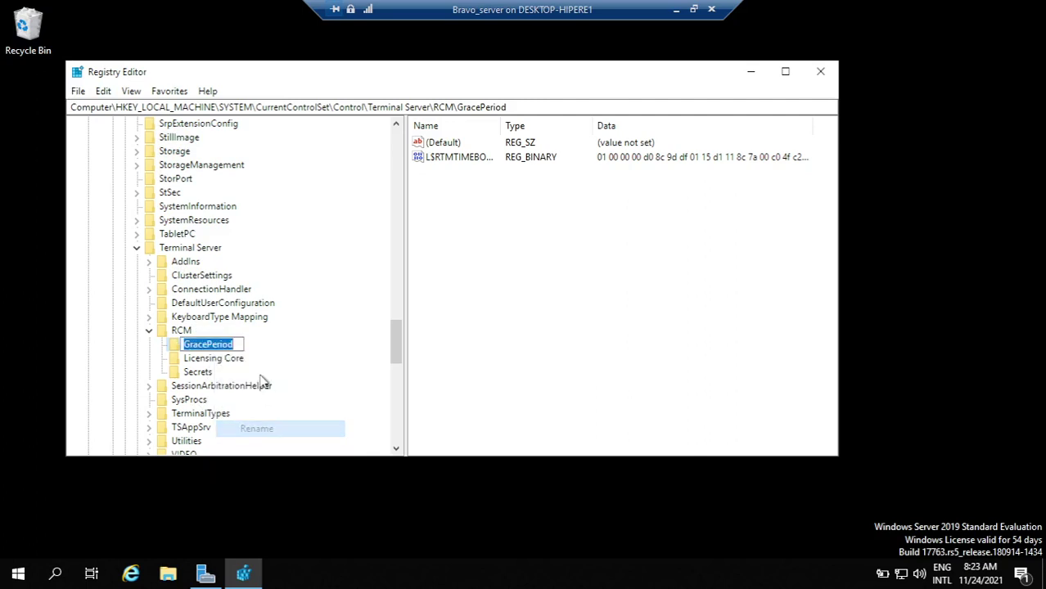
{"action": "left_click", "coordinate": [242, 345]}
{"action": "type", "text": "1"}
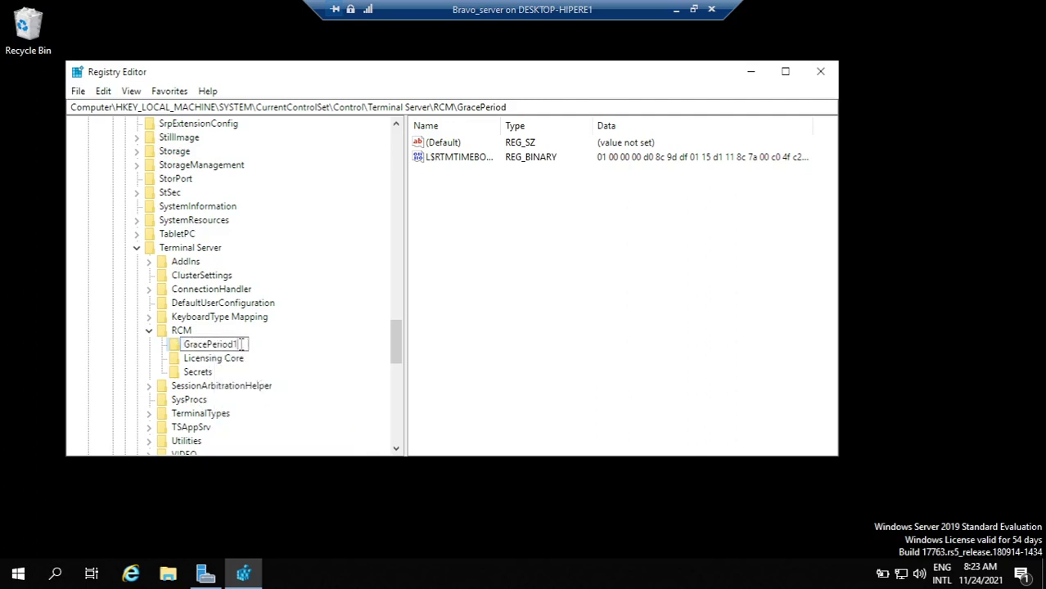
{"action": "left_click", "coordinate": [219, 362]}
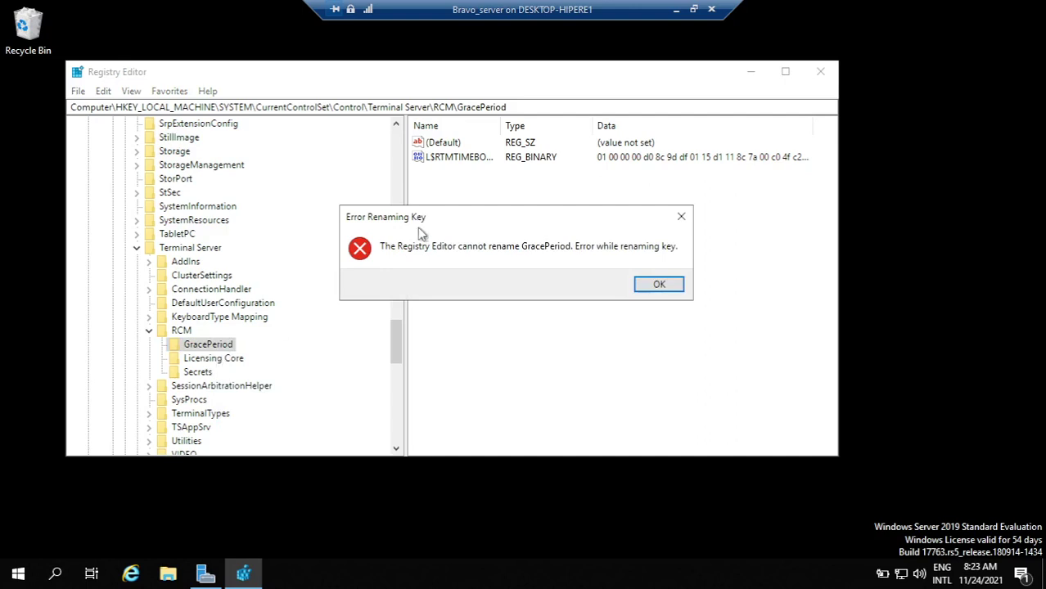
{"action": "left_click", "coordinate": [659, 286]}
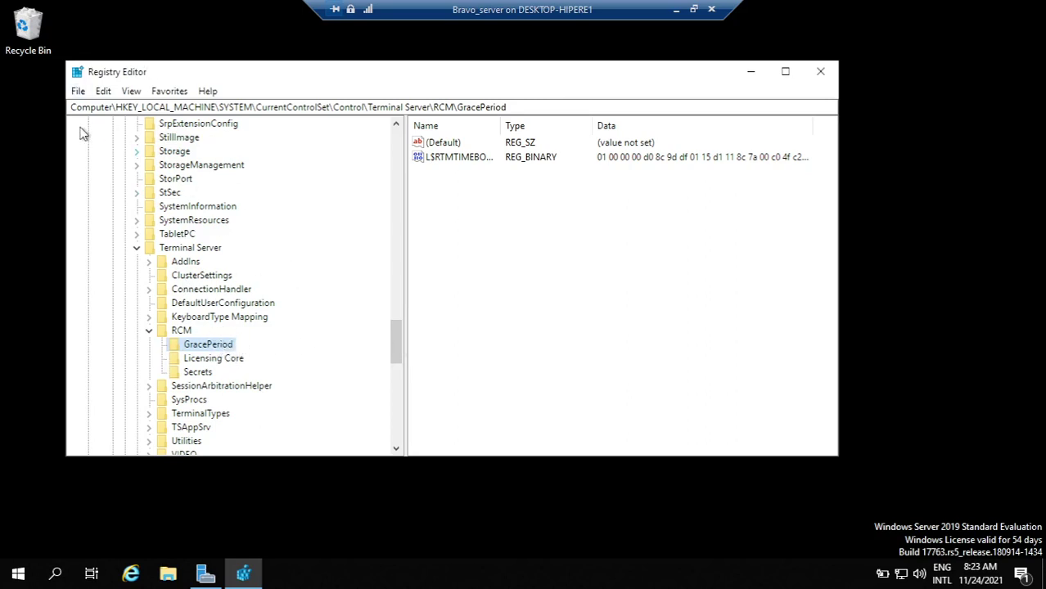
Step: Add the Administrator account to the GracePeriod key's permissions list
{"action": "right_click", "coordinate": [214, 348]}
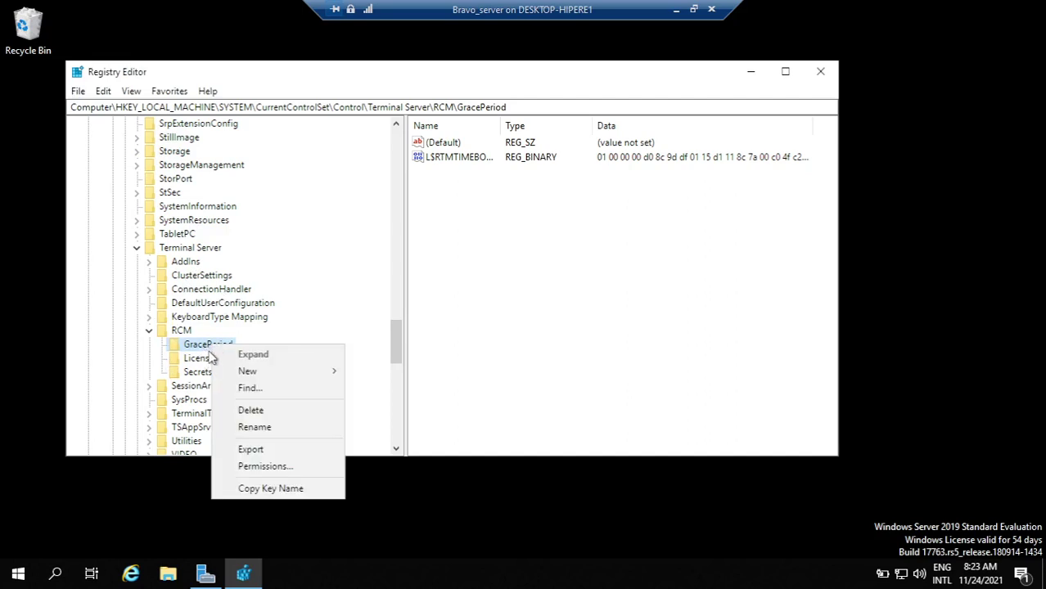
{"action": "left_click", "coordinate": [254, 465]}
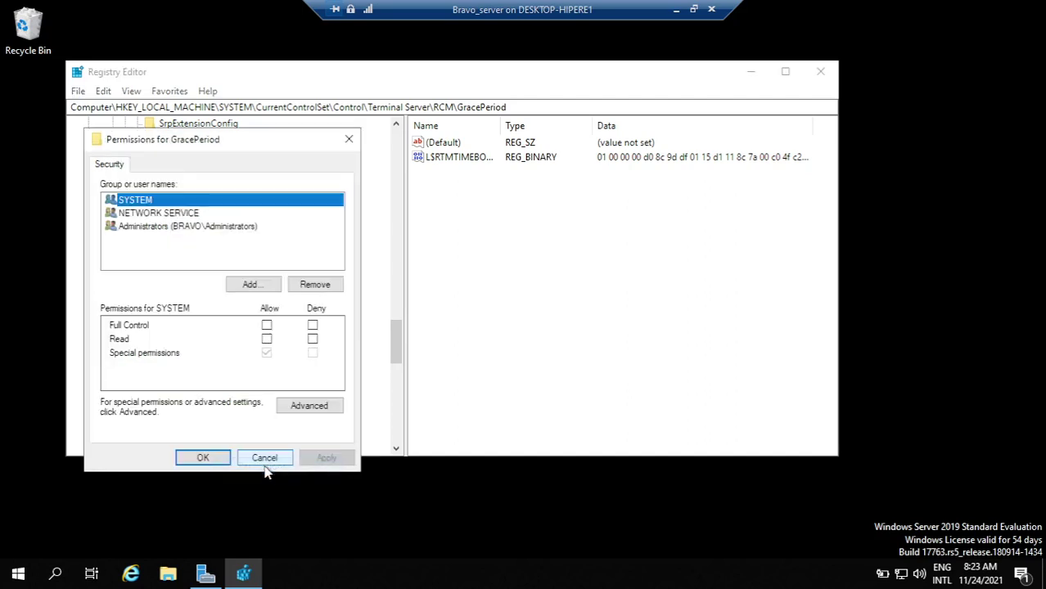
{"action": "left_click", "coordinate": [273, 284]}
{"action": "type", "text": "administrator"}
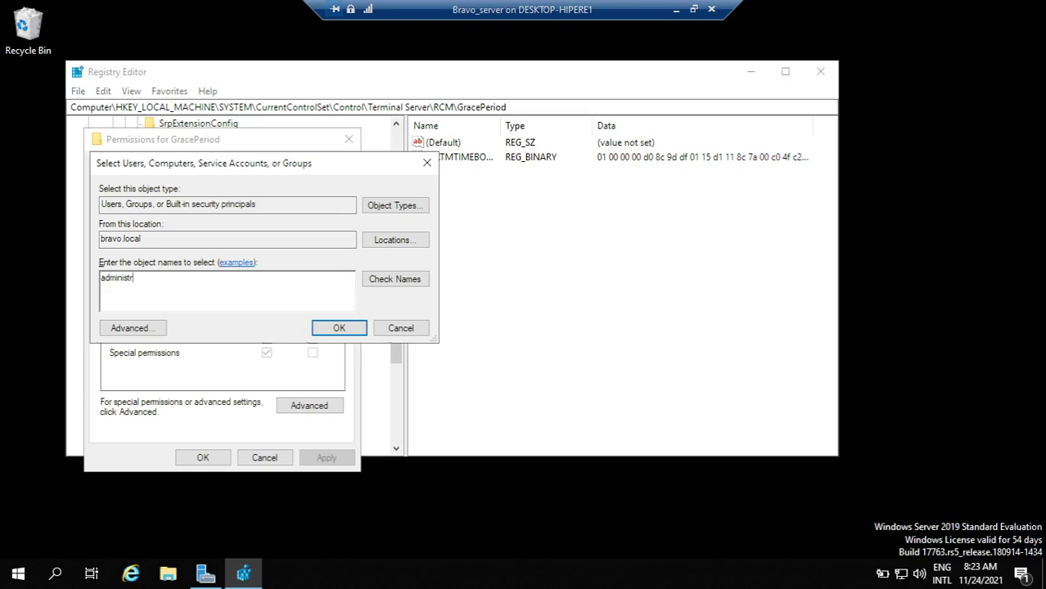
{"action": "left_click", "coordinate": [403, 277]}
{"action": "left_click", "coordinate": [446, 427]}
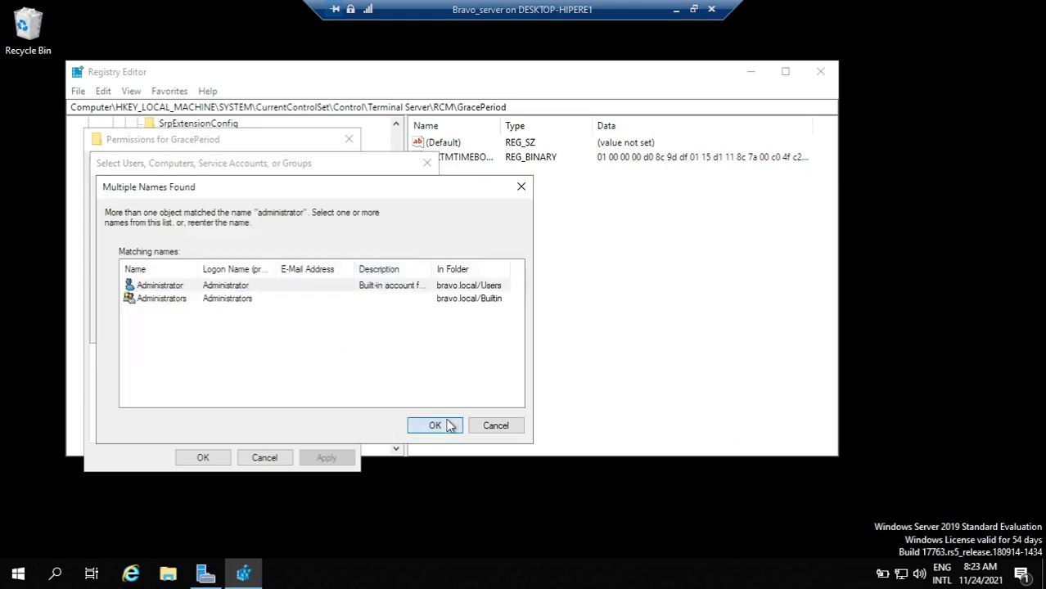
{"action": "left_click", "coordinate": [328, 332]}
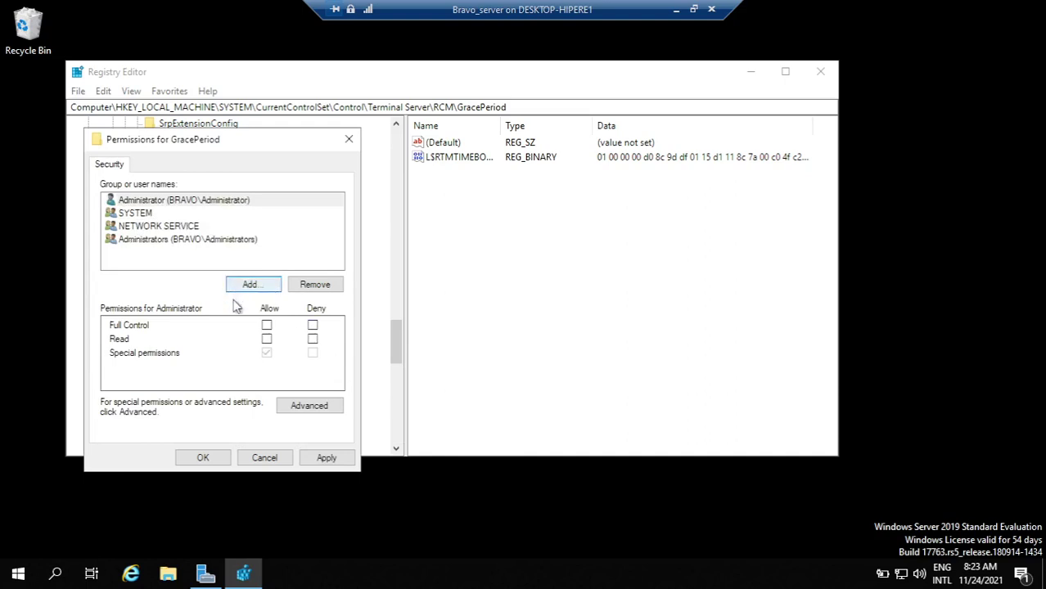
Step: Allow Full Control for Administrator and apply, dismissing the Access denied error
{"action": "left_click", "coordinate": [266, 325]}
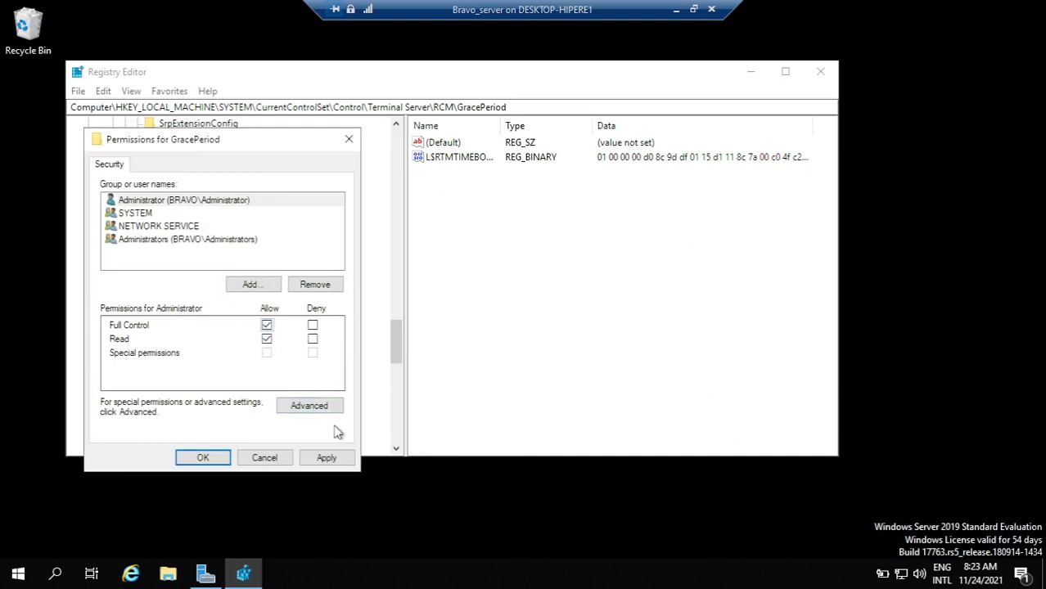
{"action": "left_click", "coordinate": [327, 457]}
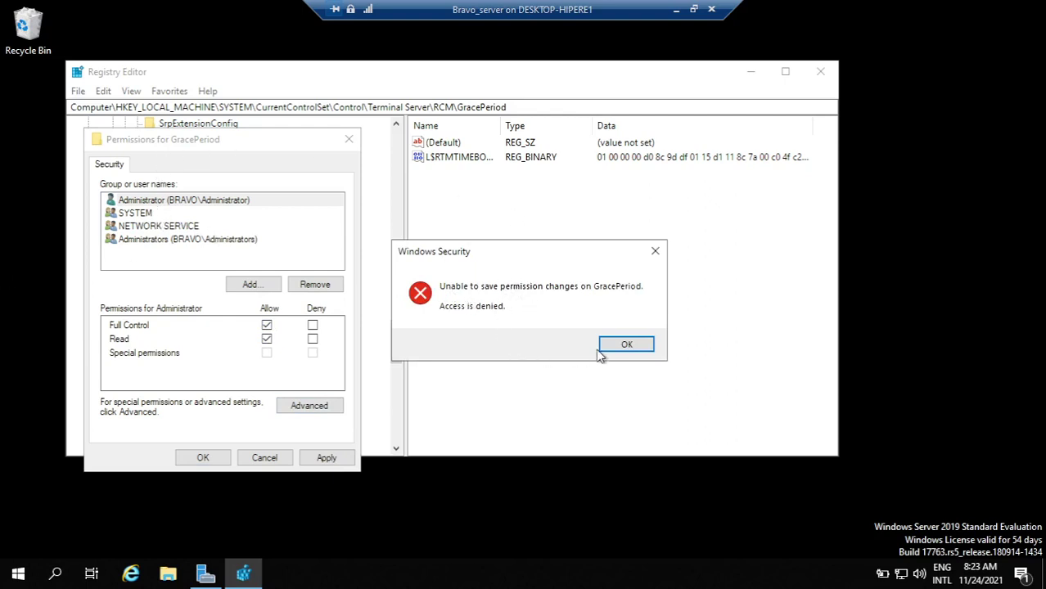
{"action": "left_click", "coordinate": [622, 344]}
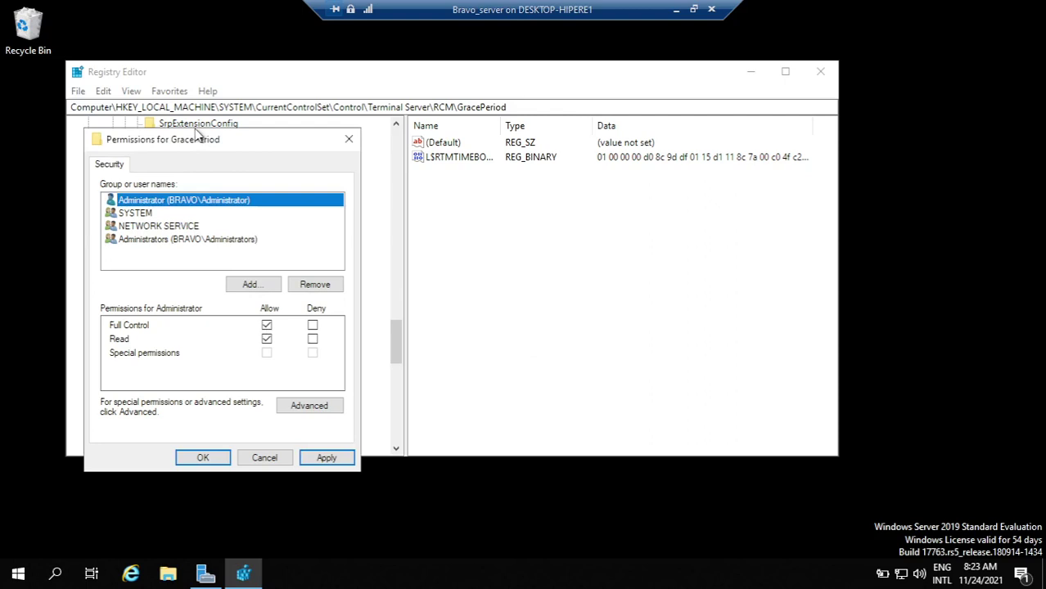
Step: Open GracePeriod's Advanced Security Settings and check the current owner, NETWORK SERVICE
{"action": "mouse_move", "coordinate": [203, 136]}
{"action": "left_mouse_down"}
{"action": "mouse_move", "coordinate": [207, 106]}
{"action": "mouse_move", "coordinate": [260, 100]}
{"action": "left_mouse_up"}
{"action": "left_click", "coordinate": [311, 367]}
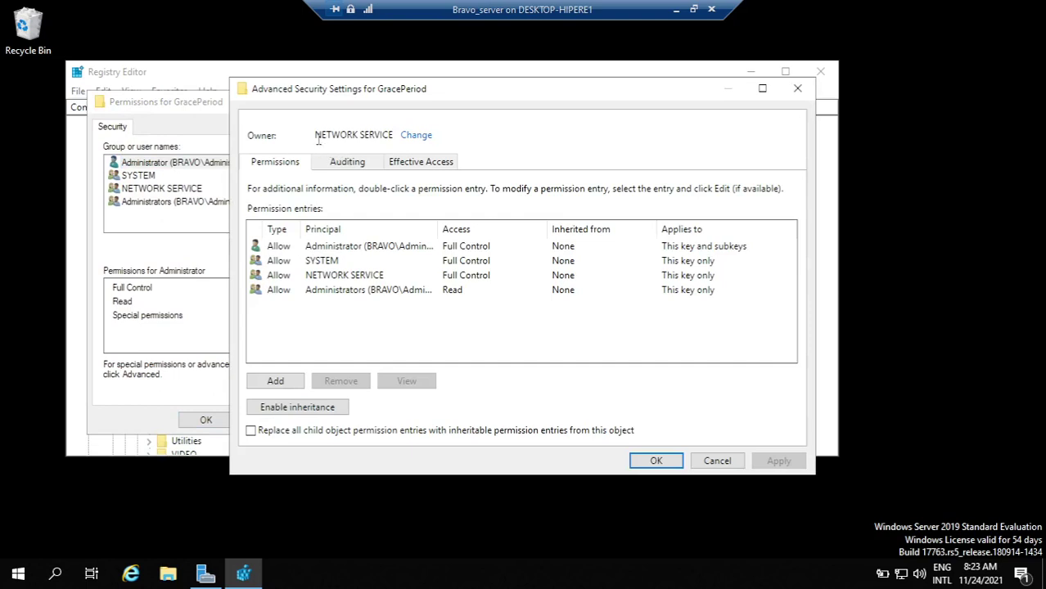
{"action": "left_click_drag", "start_coordinate": [317, 134], "coordinate": [390, 136]}
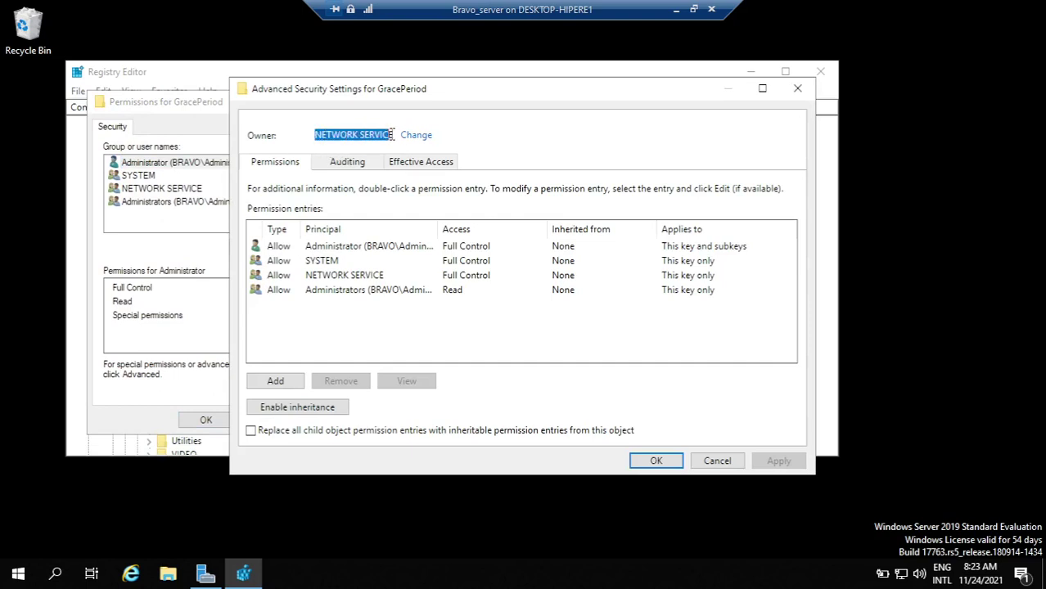
{"action": "left_click", "coordinate": [315, 139]}
Step: Change the owner to Administrator, apply, and close Advanced Security Settings
{"action": "left_click", "coordinate": [425, 146]}
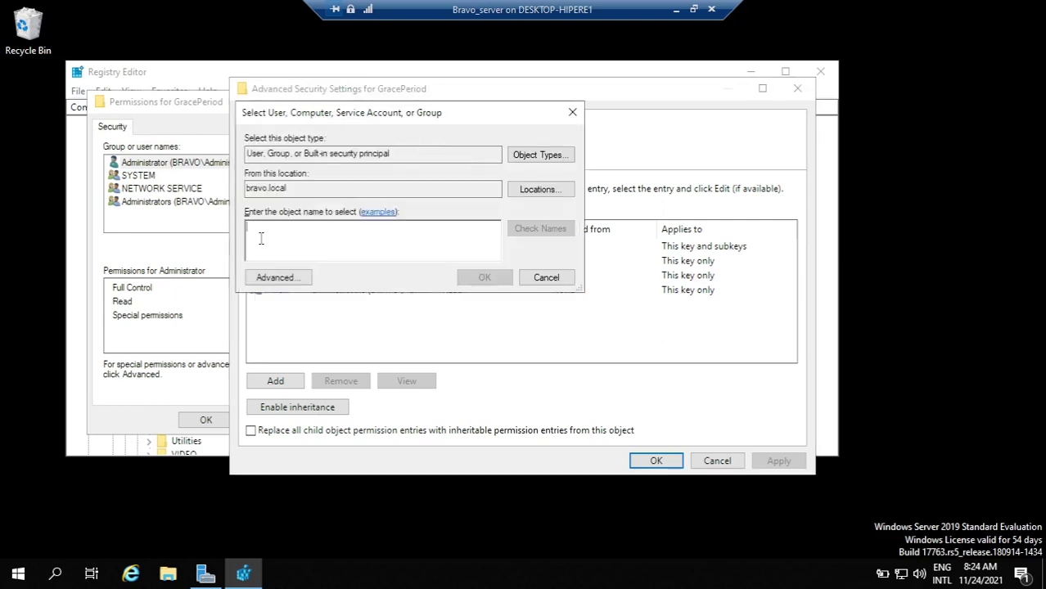
{"action": "type", "text": "administrator"}
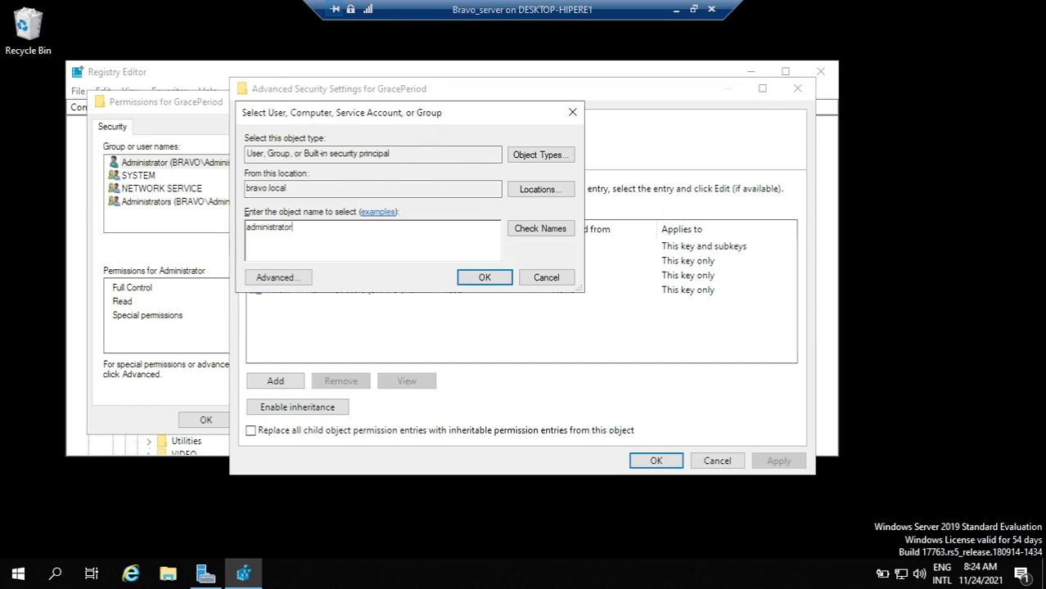
{"action": "left_click", "coordinate": [524, 231]}
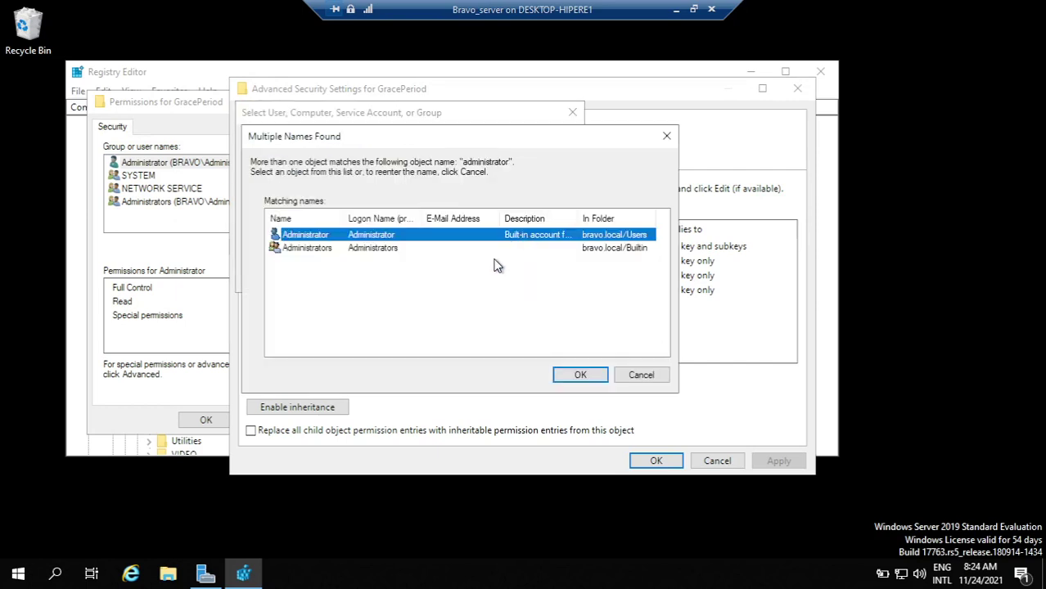
{"action": "left_click", "coordinate": [575, 375]}
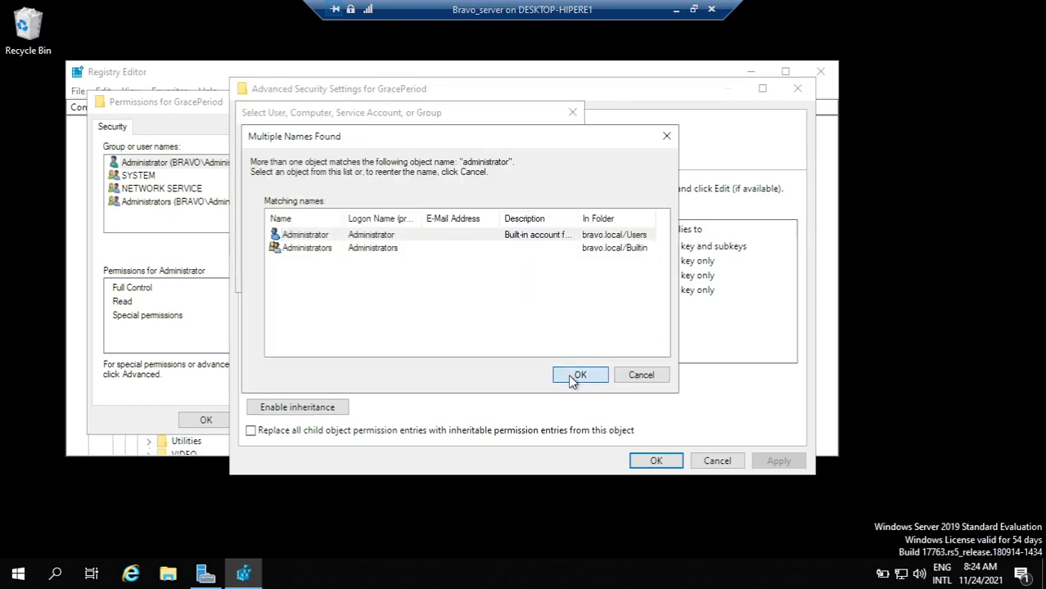
{"action": "left_click", "coordinate": [484, 278]}
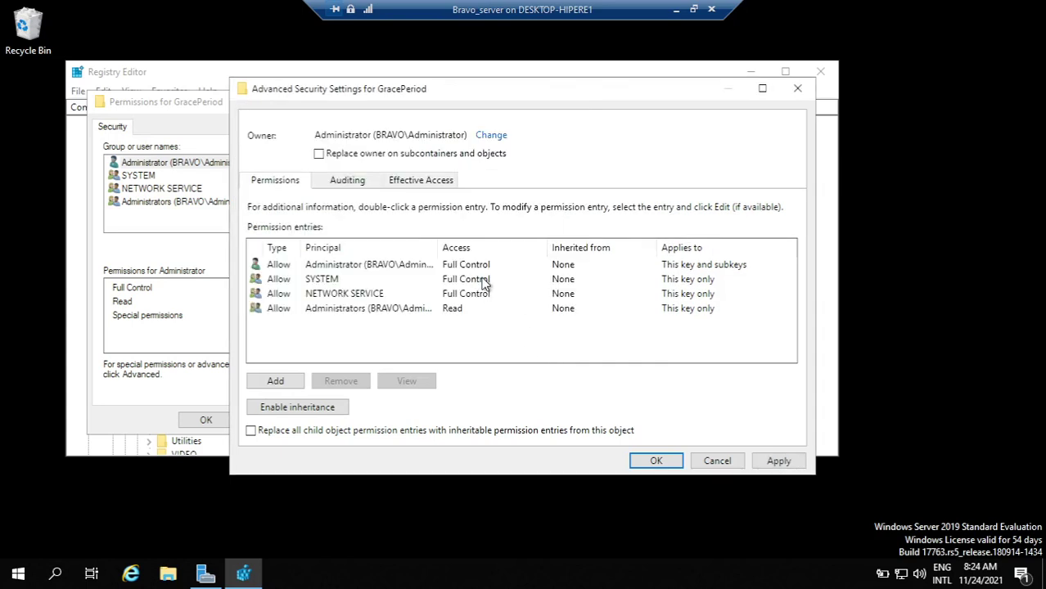
{"action": "left_click", "coordinate": [778, 460]}
{"action": "left_click", "coordinate": [655, 461]}
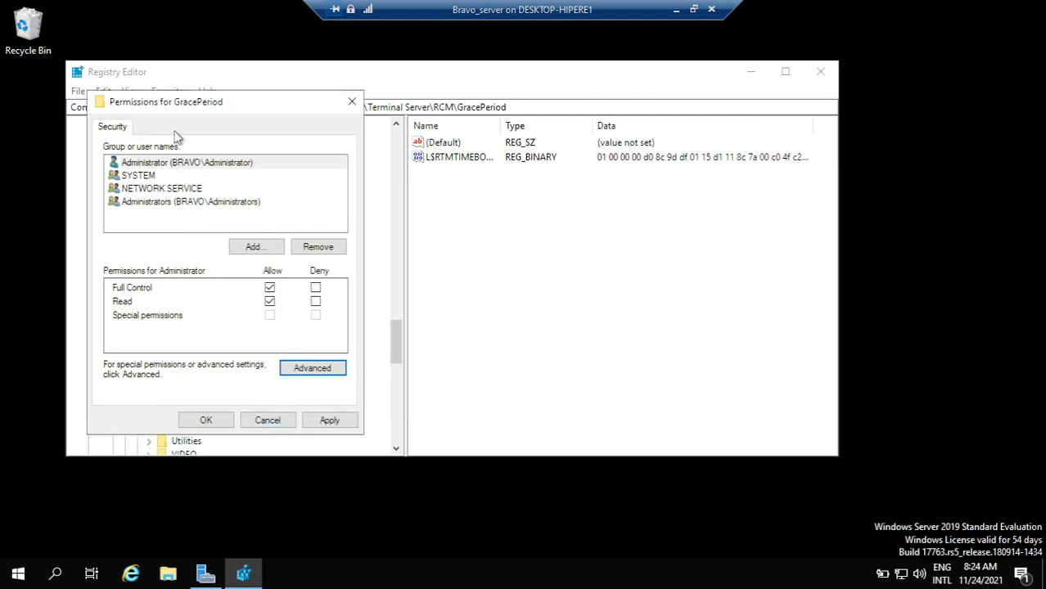
Step: Apply Administrator's Full Control permission on GracePeriod and close the Permissions window
{"action": "left_click", "coordinate": [337, 422]}
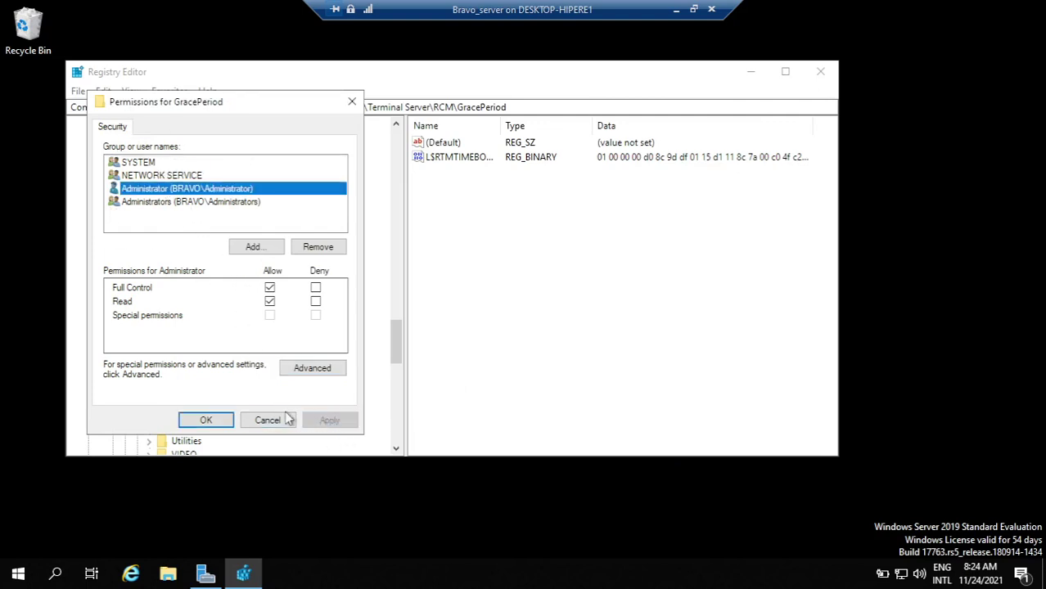
{"action": "left_click", "coordinate": [206, 420]}
{"action": "left_click", "coordinate": [182, 330]}
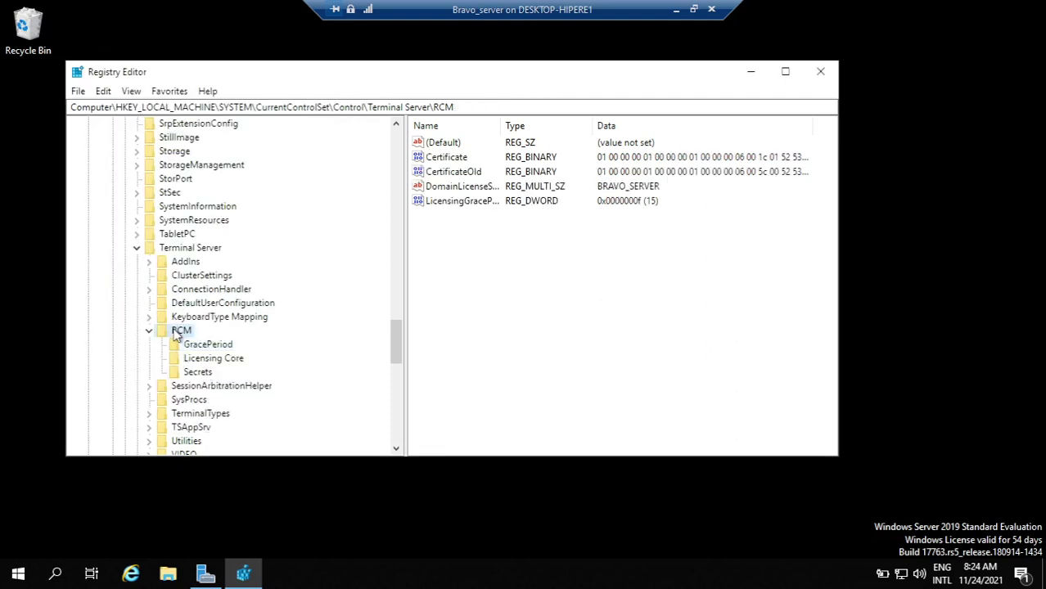
Step: Rename the GracePeriod key to GracePeriod1 and view its values
{"action": "right_click", "coordinate": [195, 346]}
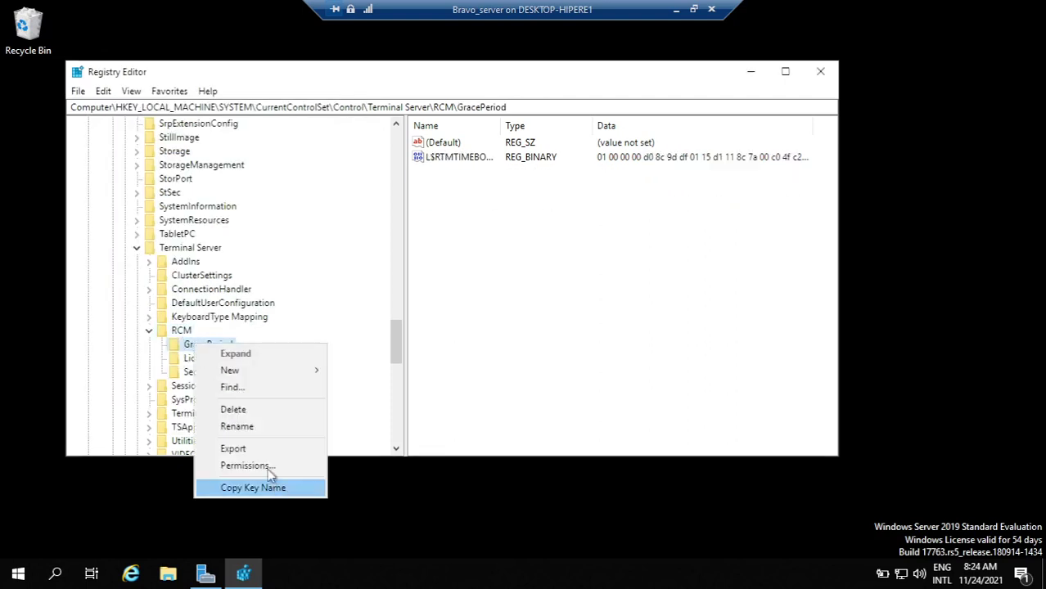
{"action": "left_click", "coordinate": [256, 428]}
{"action": "left_click", "coordinate": [244, 345]}
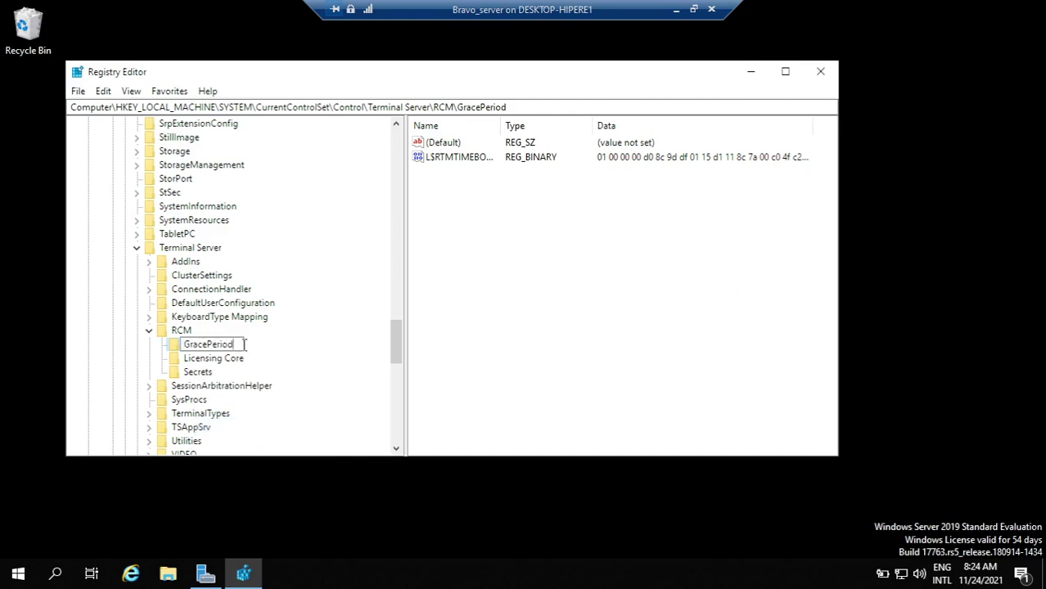
{"action": "type", "text": "1"}
{"action": "left_click", "coordinate": [225, 364]}
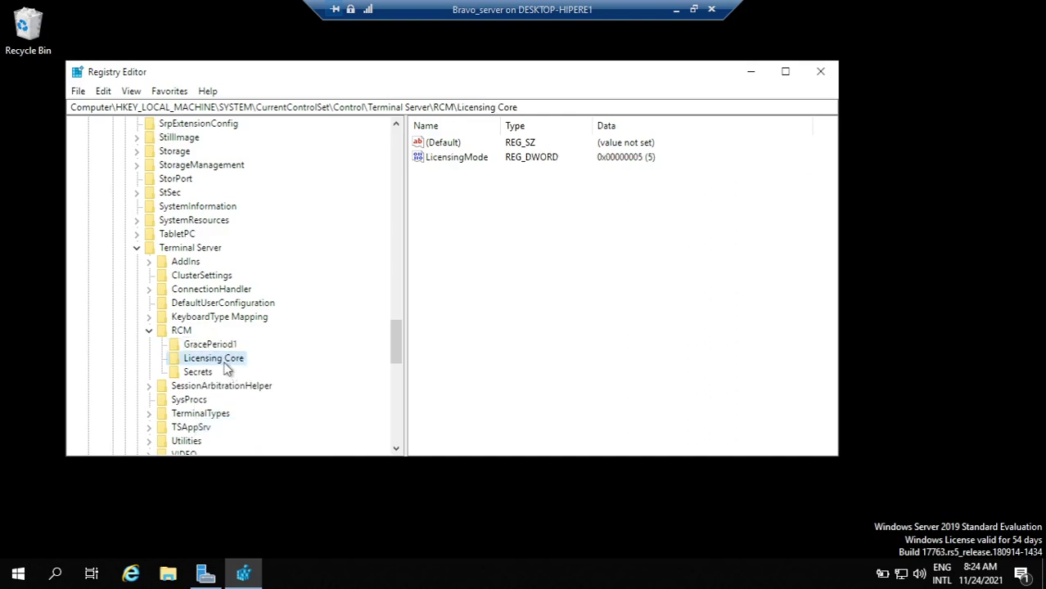
{"action": "left_click", "coordinate": [211, 345]}
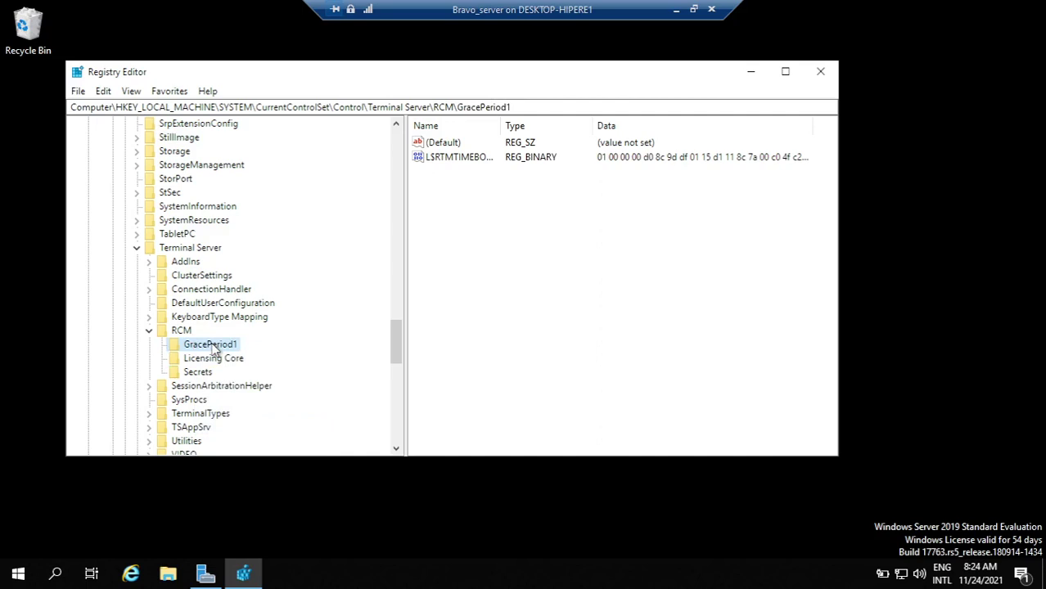